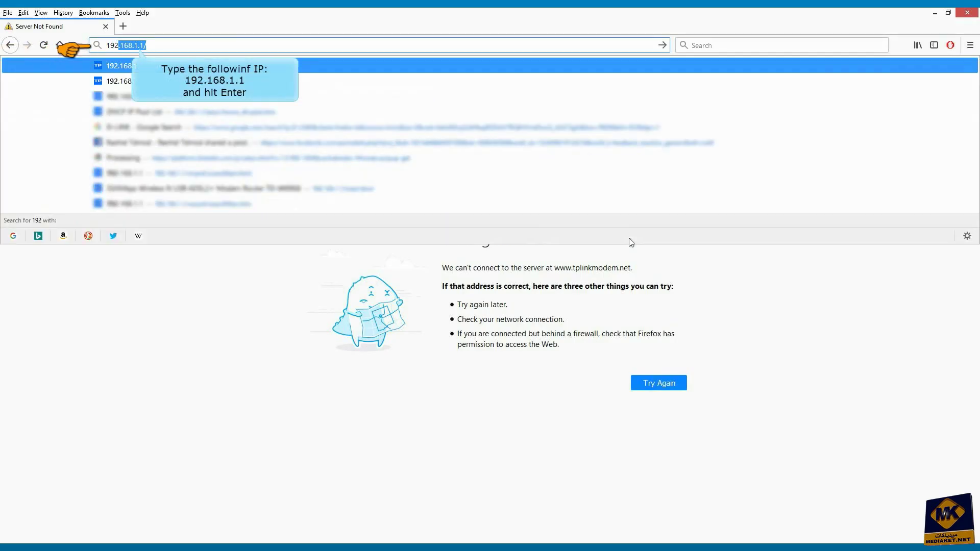
Load the router admin page at 192.168.1.1 in Firefox.
key("Return")
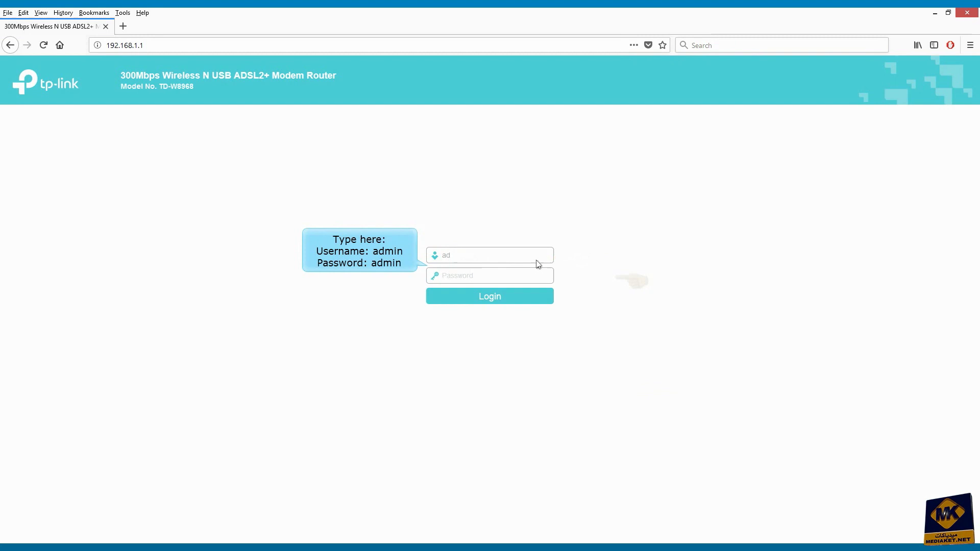
Sign in with the default administrator username and password to reach Device Info.
type("min")
key("Tab")
type("admin")
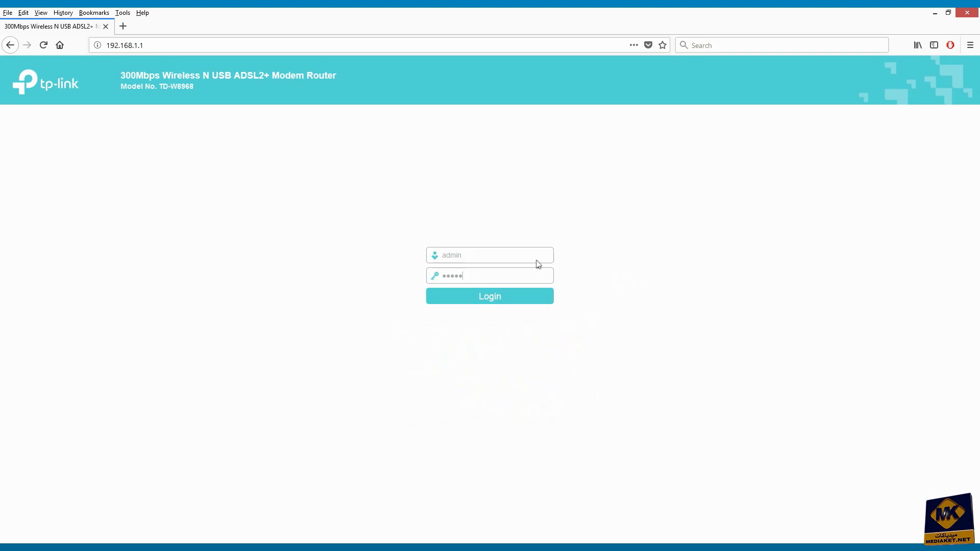
left_click(493, 299)
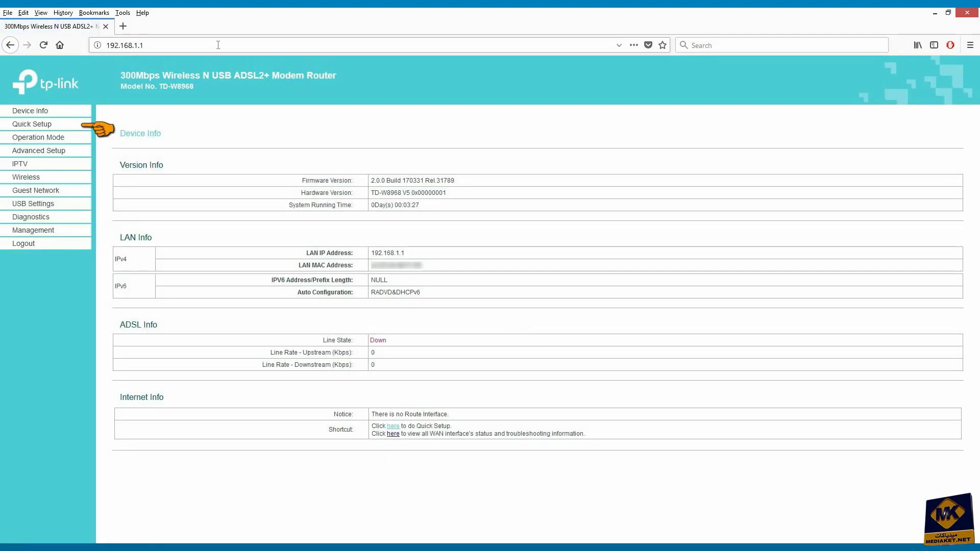
Launch the Quick Setup wizard and continue with ADSL Modem Router Mode.
left_click(33, 126)
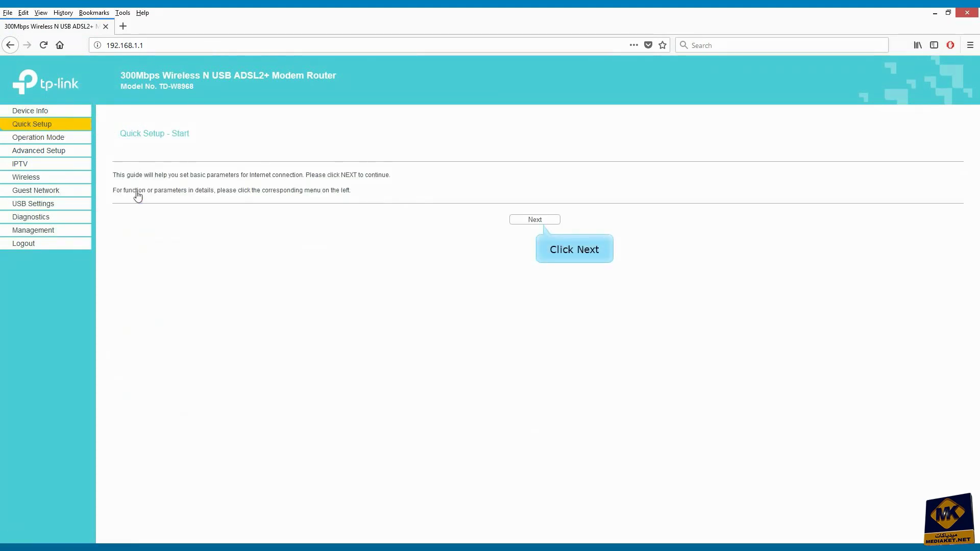
left_click(516, 220)
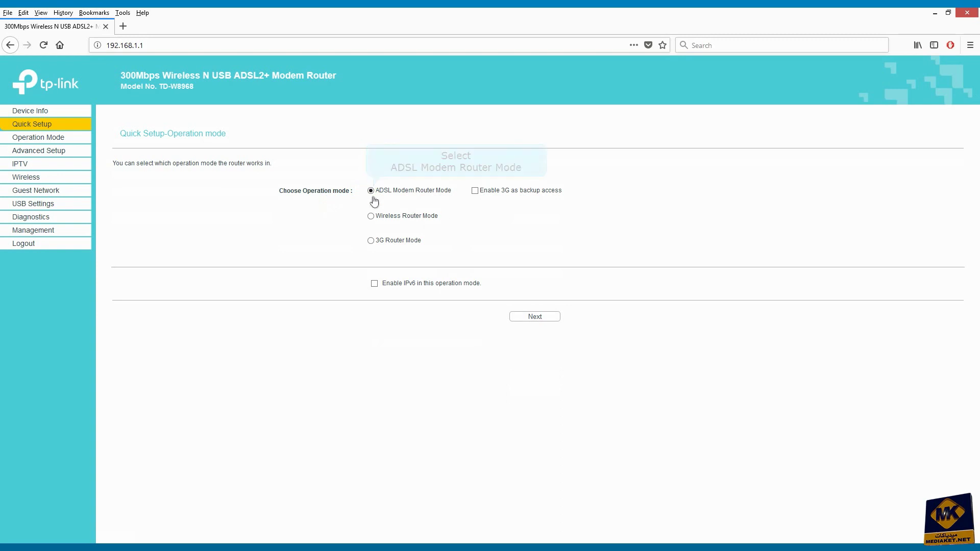
left_click(533, 317)
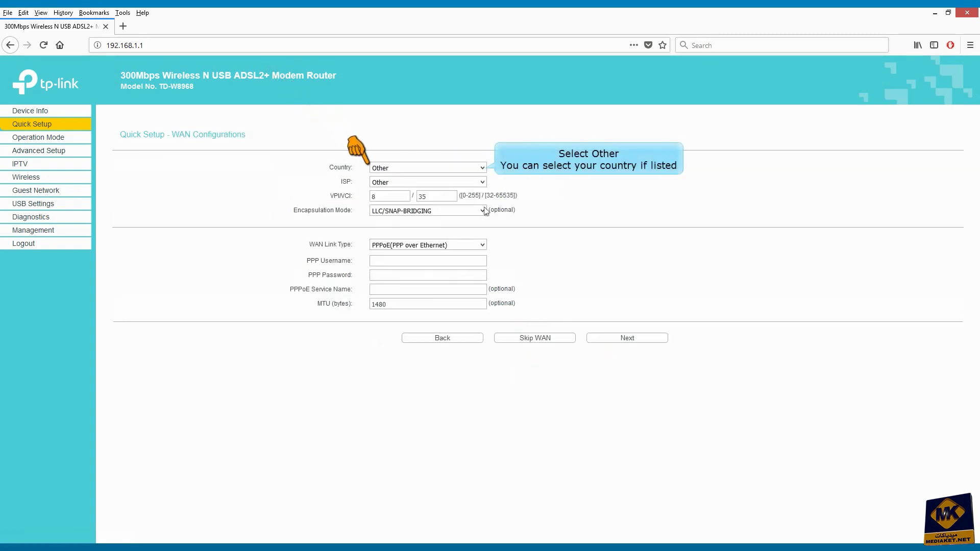
Set Country and ISP to Other and change the VPI from 8 to 0.
left_click(482, 168)
scroll(477, 391, "up", 10)
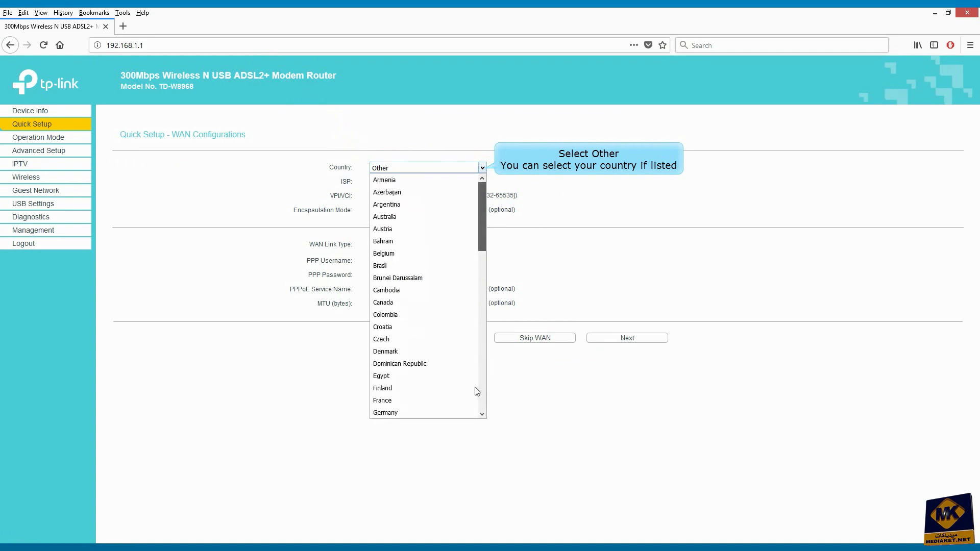
scroll(415, 407, "down", 10)
left_click(397, 409)
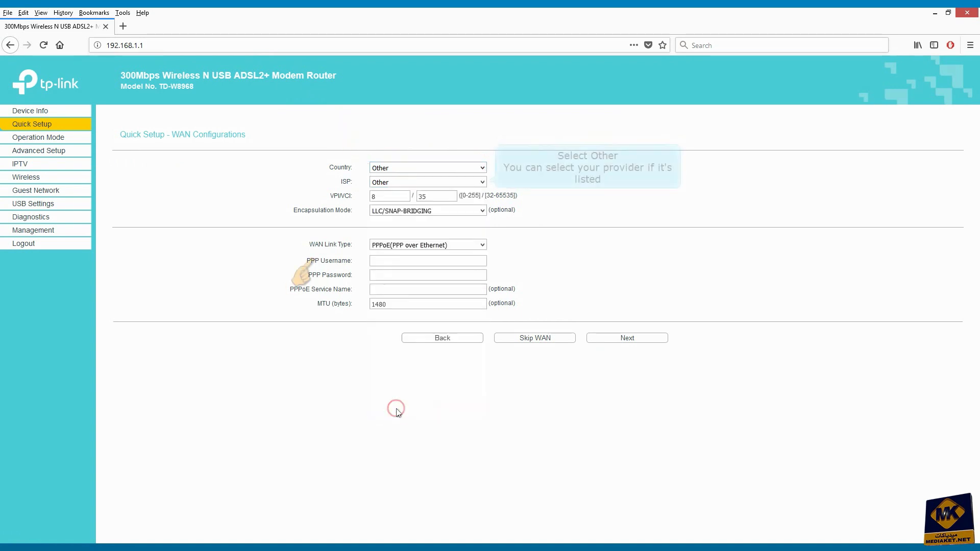
left_click(482, 182)
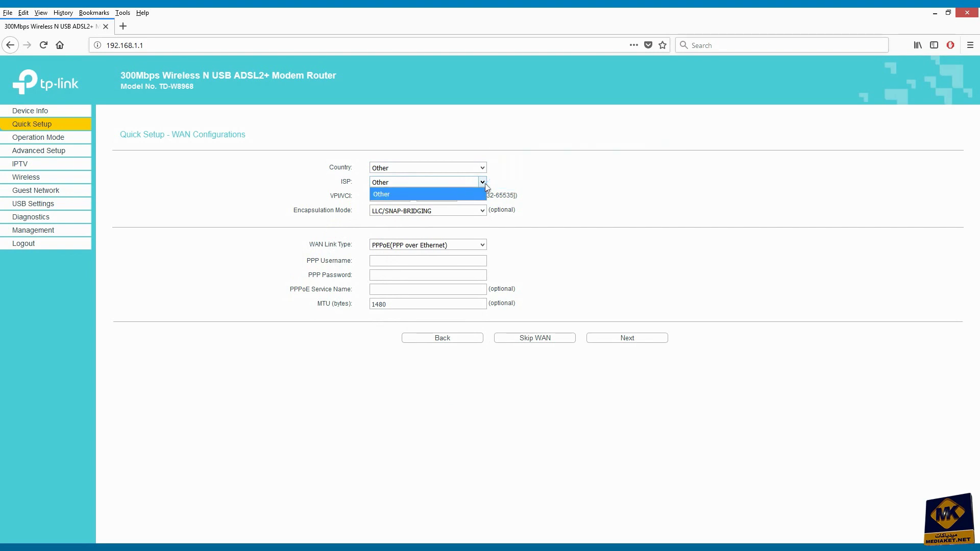
left_click(394, 196)
double_click(395, 198)
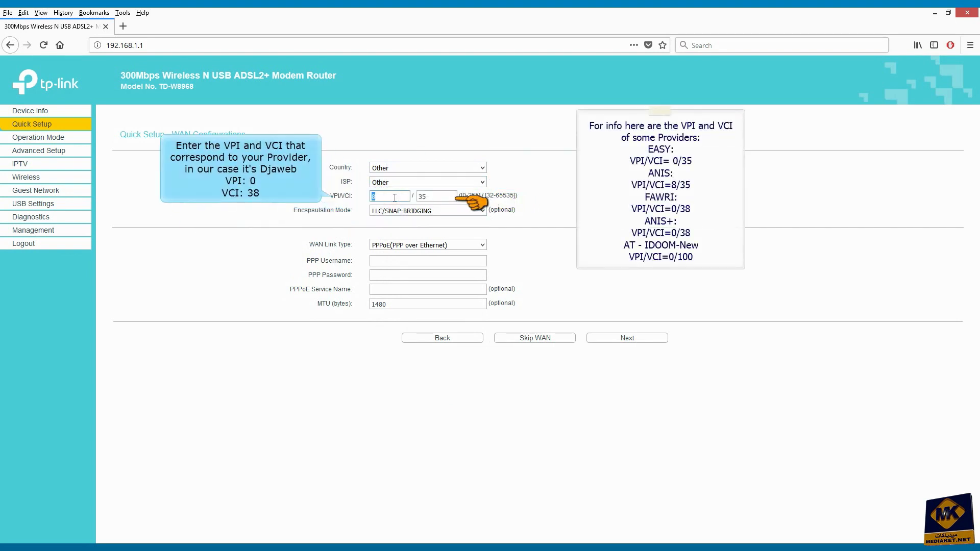
type("0")
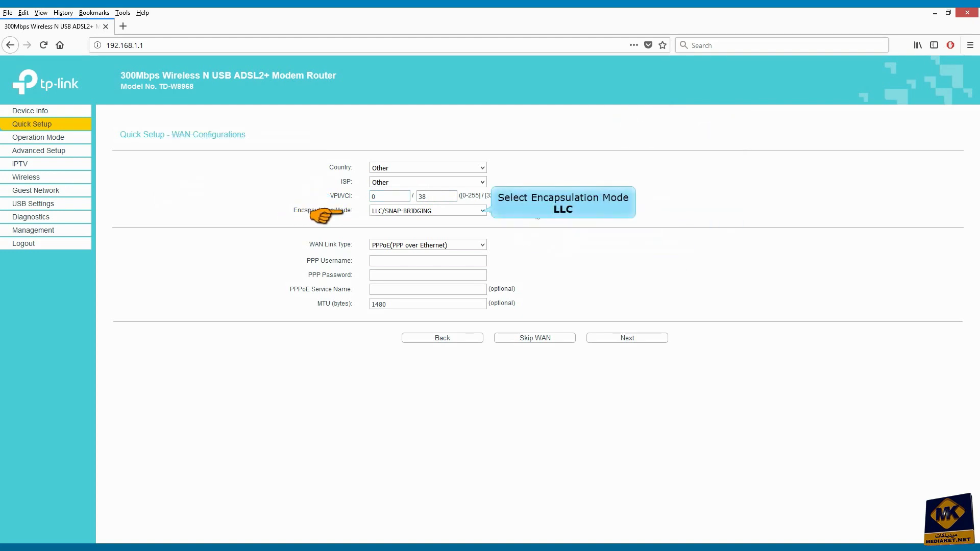
Use LLC/SNAP-BRIDGING encapsulation and PPPoE link type, enter the PPP login, and save.
left_click(481, 210)
left_click(415, 221)
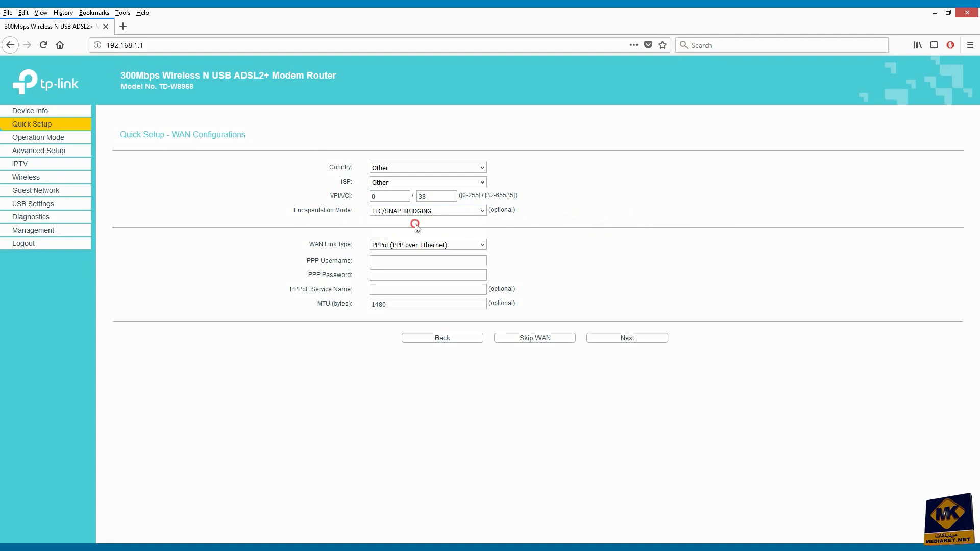
left_click(482, 245)
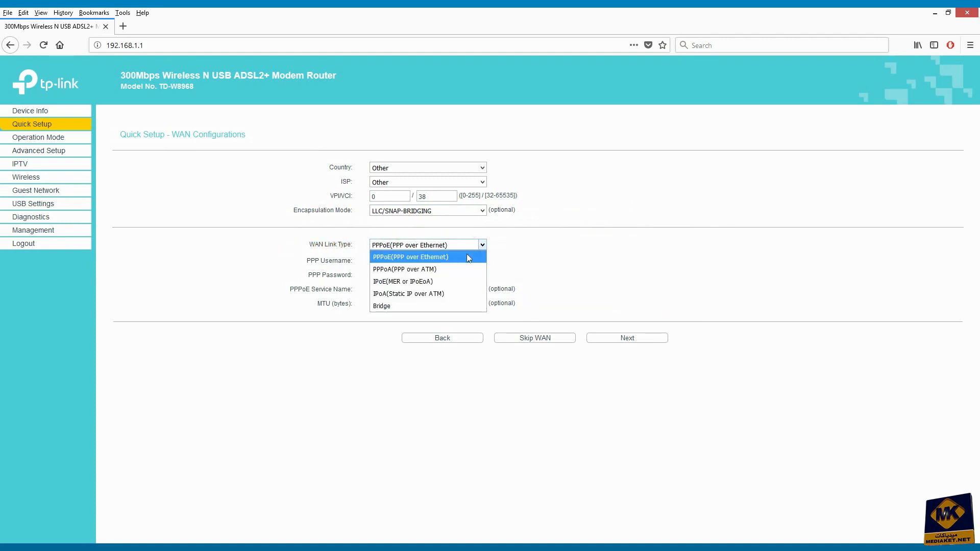
left_click(416, 258)
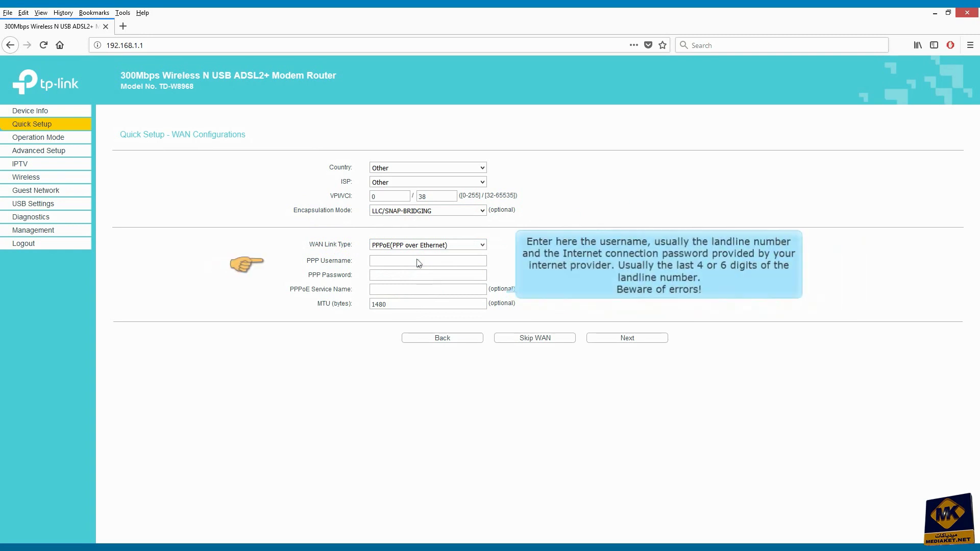
left_click(399, 261)
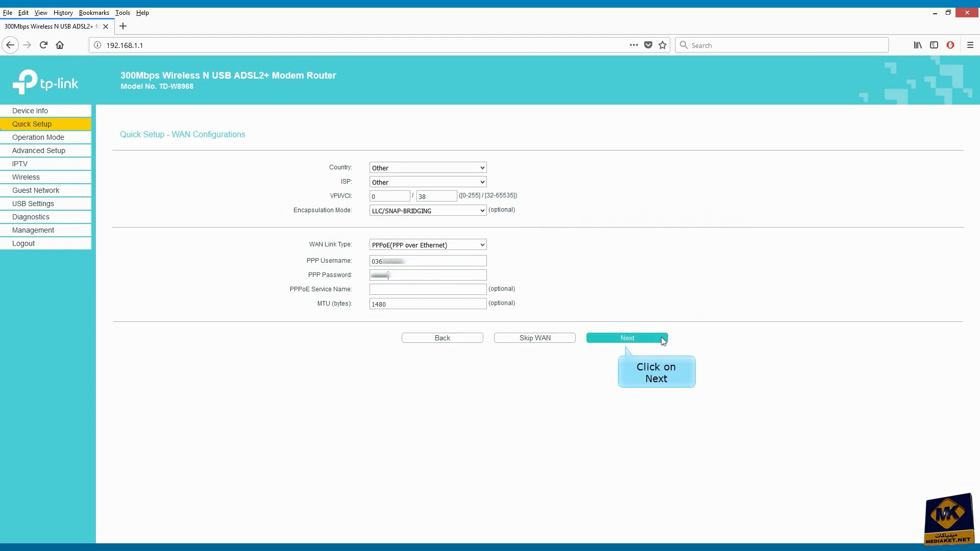
left_click(630, 338)
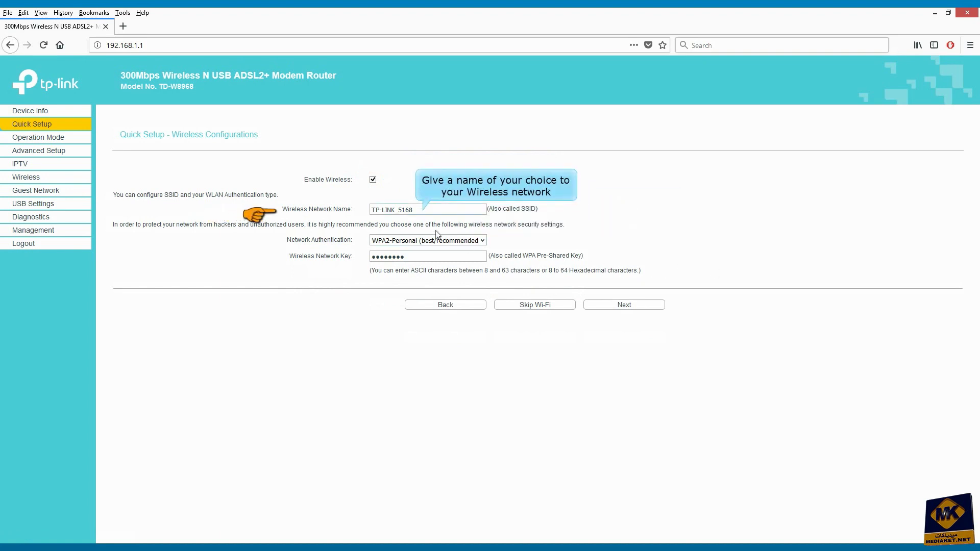
Rename the Wi-Fi to KT_WL with Mixed WPA2/WPA-PSK Personal and a new network key.
key("Tab")
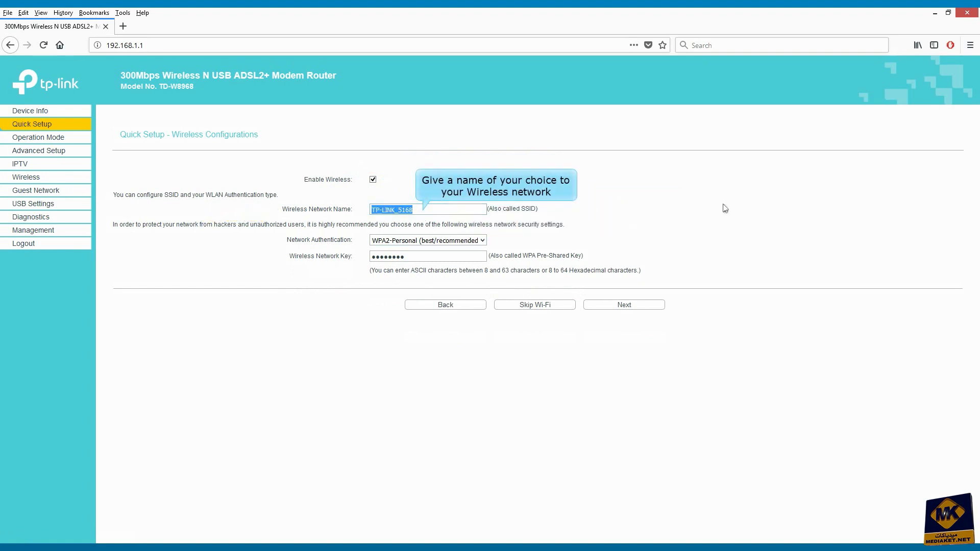
type("KT_WL")
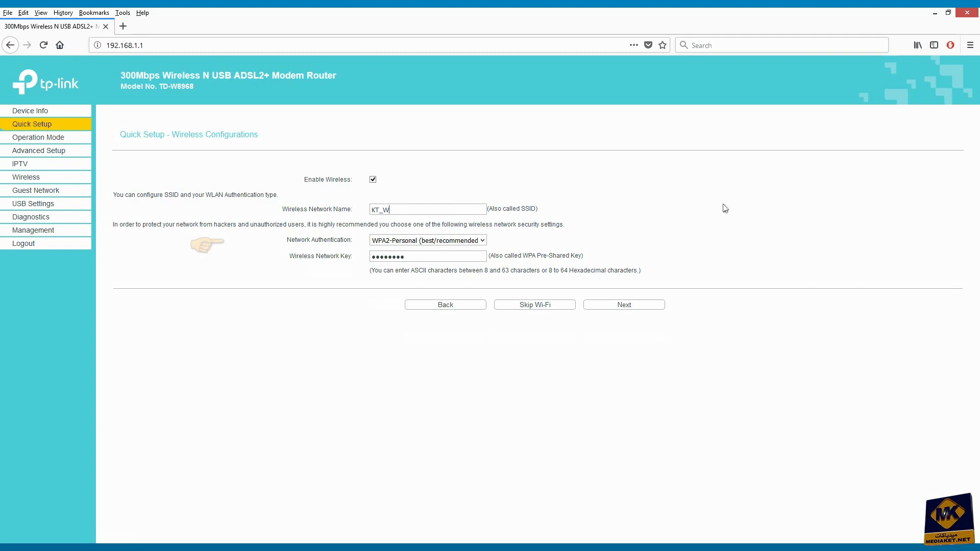
left_click(480, 241)
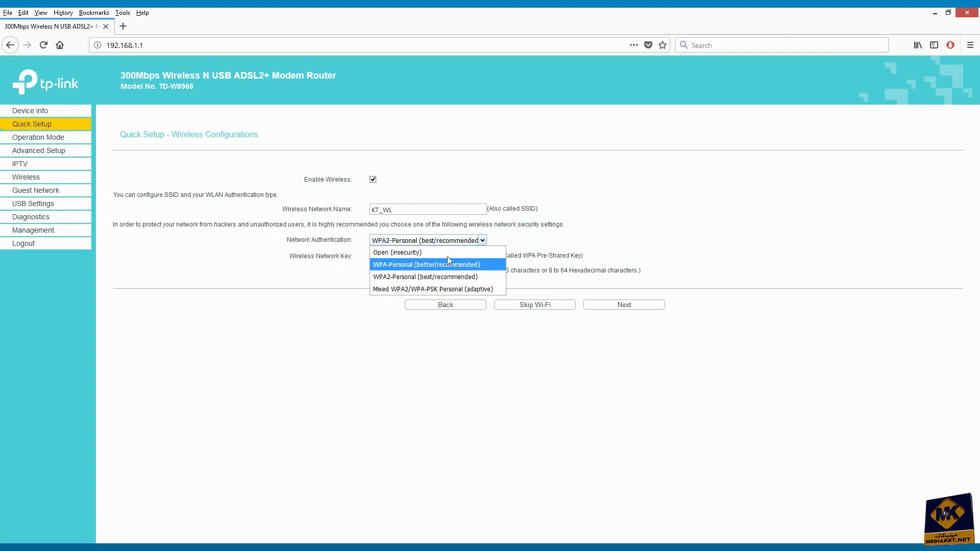
left_click(430, 289)
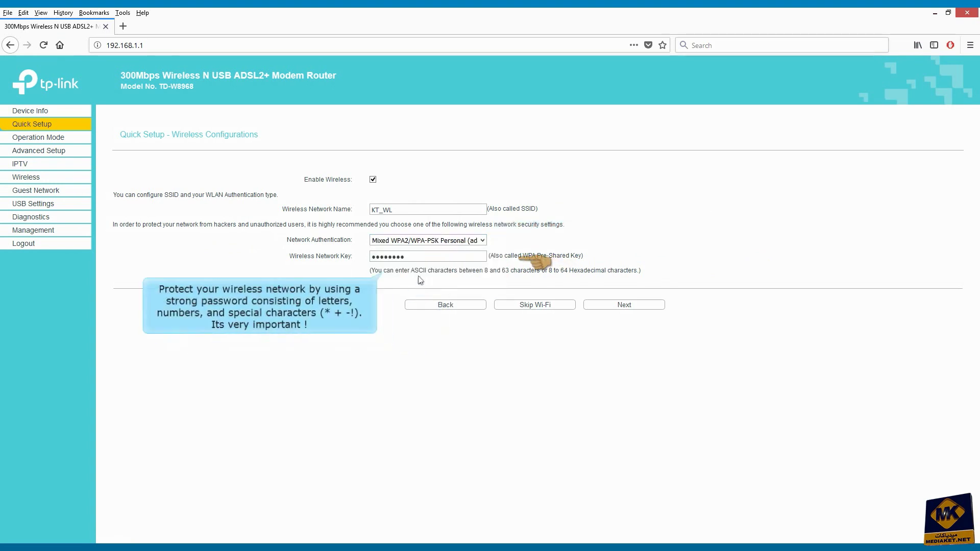
left_click(418, 256)
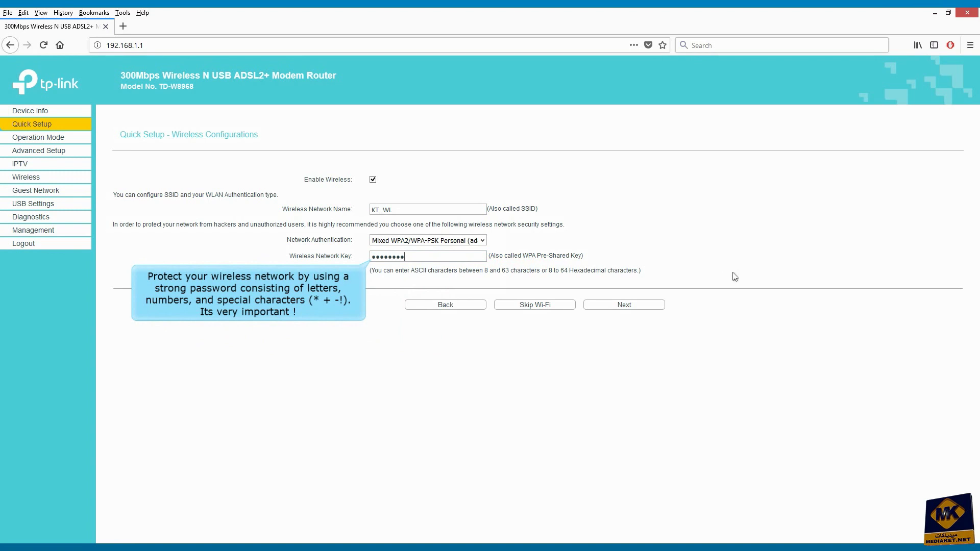
type("a")
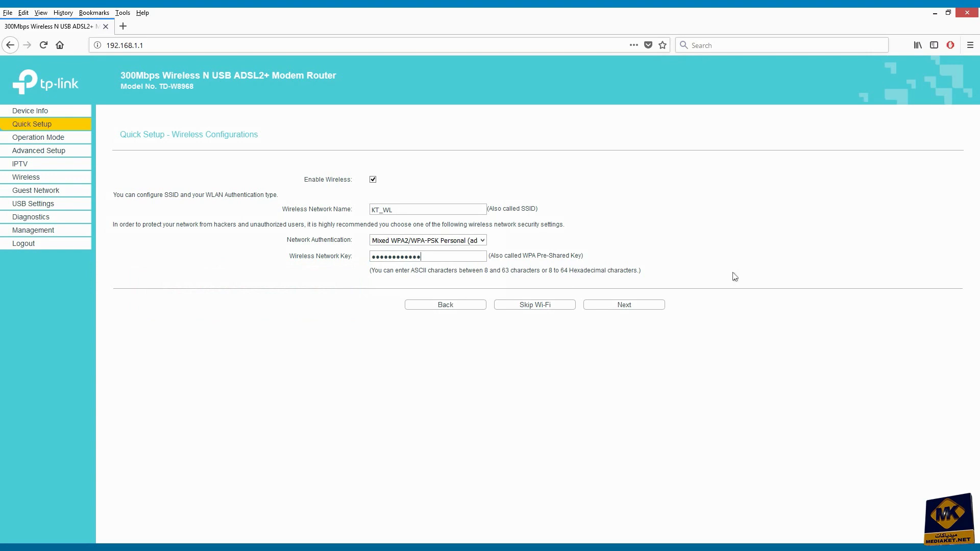
left_click(622, 305)
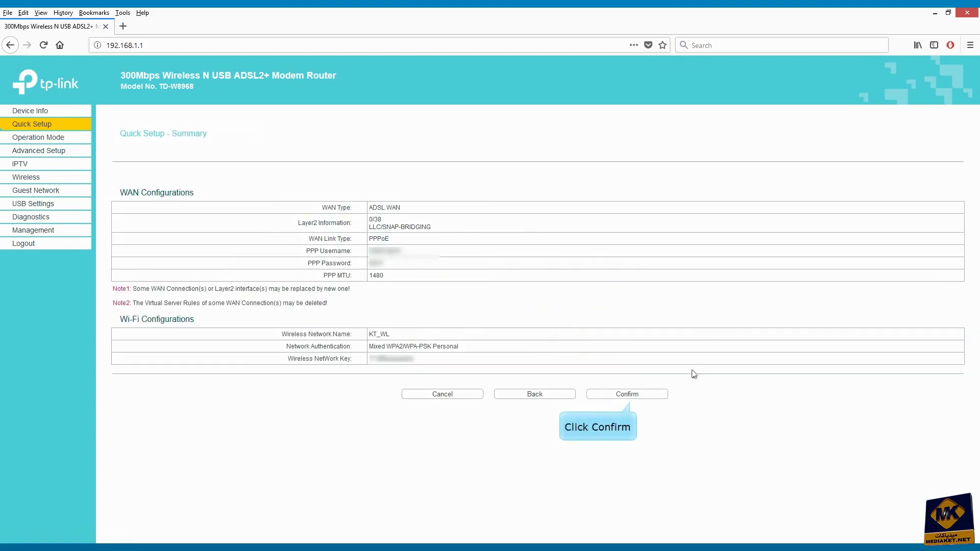
Confirm the Quick Setup Summary to apply the ADSL and Wi-Fi settings.
left_click(636, 395)
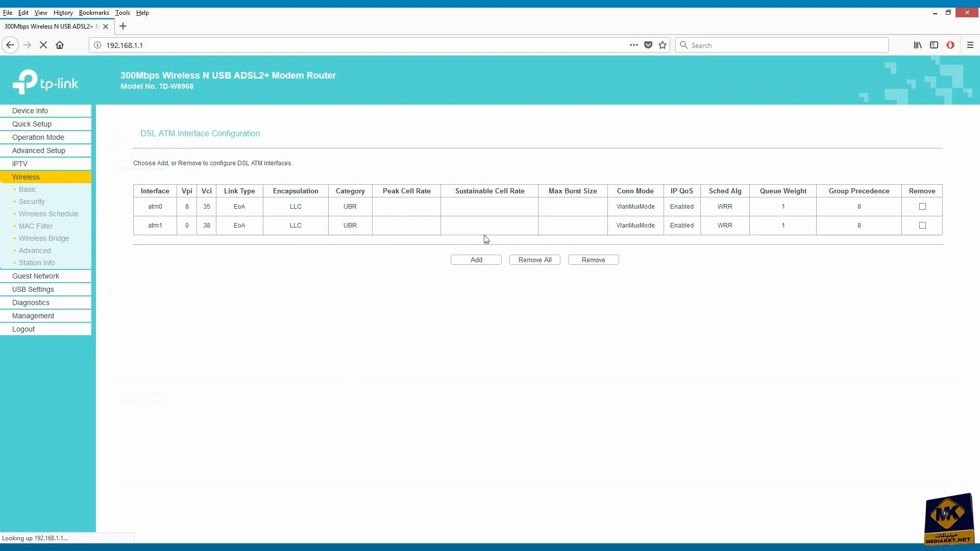
In Wireless Security, set Enable WPS to Disabled.
left_click(34, 203)
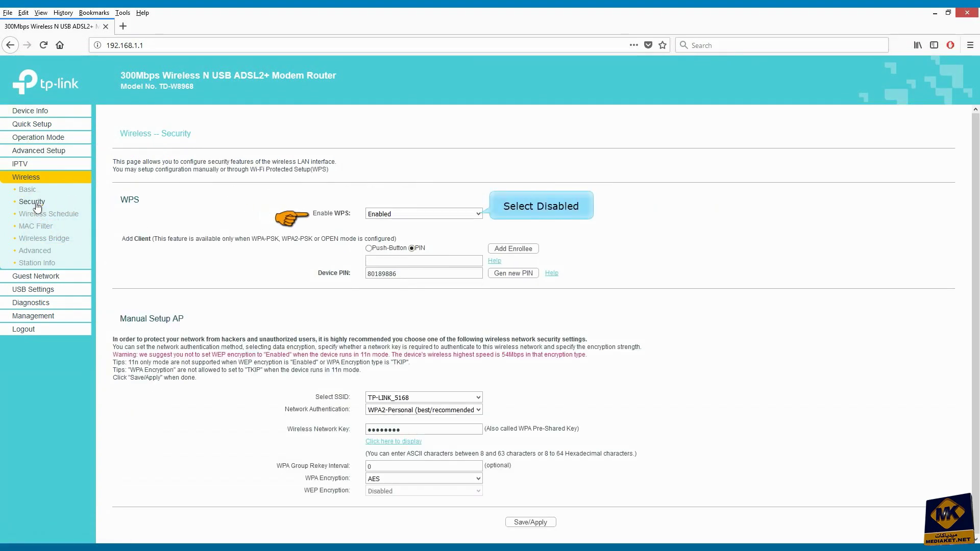
left_click(478, 214)
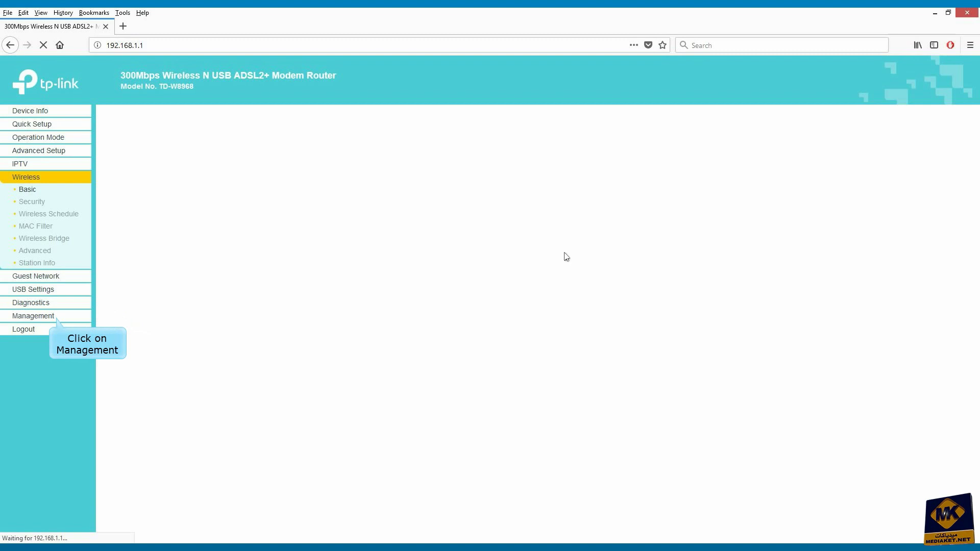
In Management > Access Control > Passwords, enter the old password, a new one twice, and save.
left_click(44, 318)
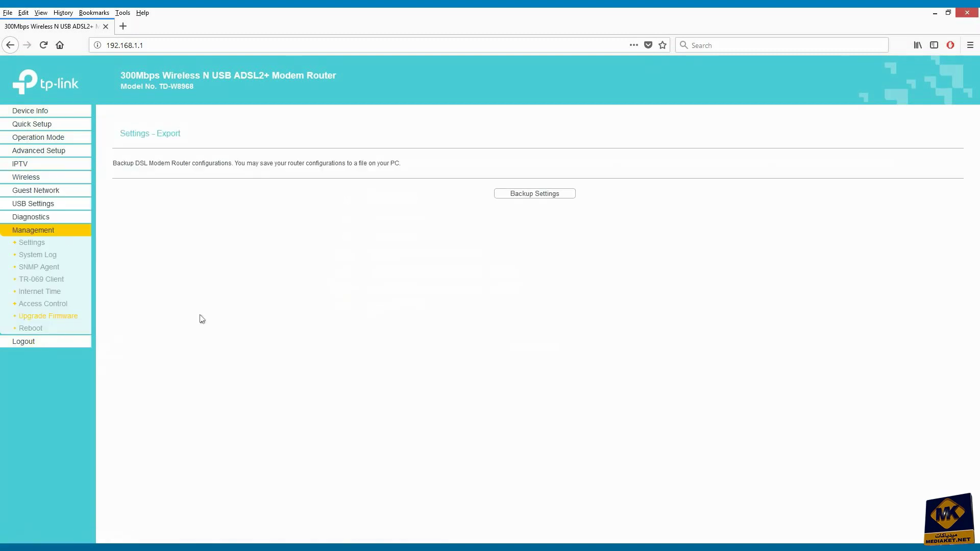
left_click(51, 304)
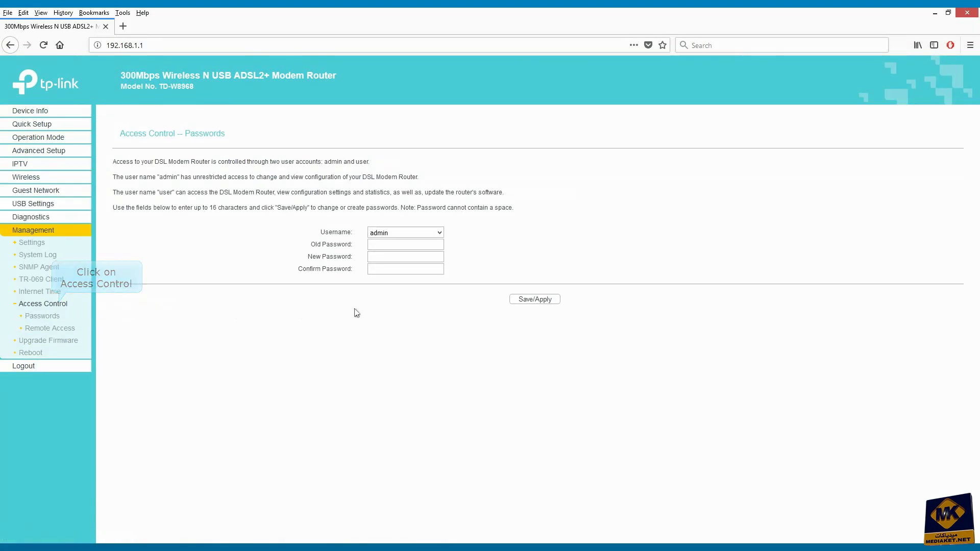
left_click(394, 247)
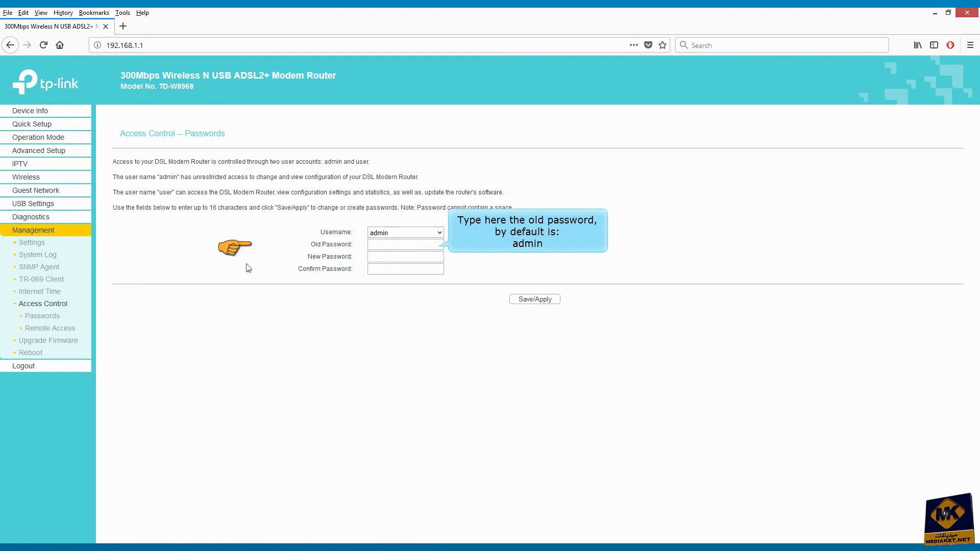
type("admi")
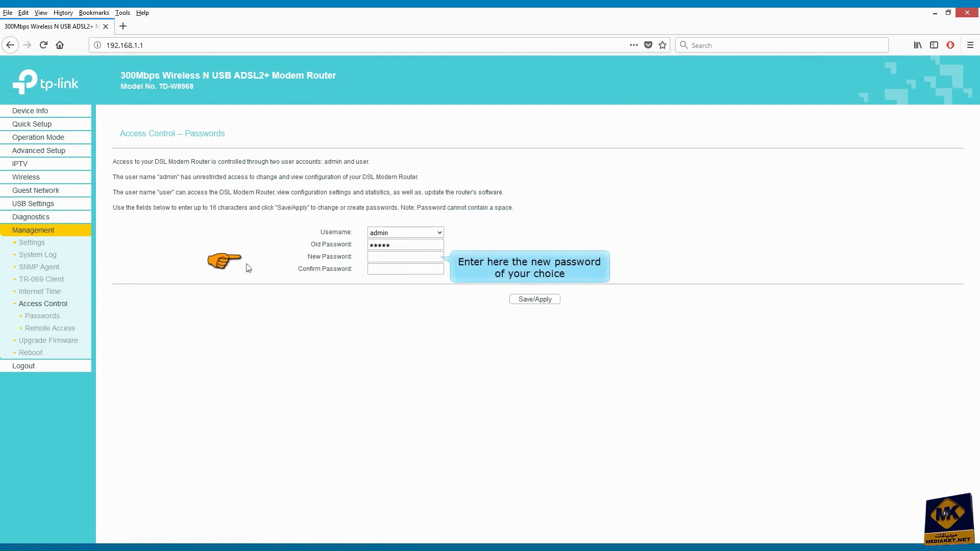
left_click(372, 259)
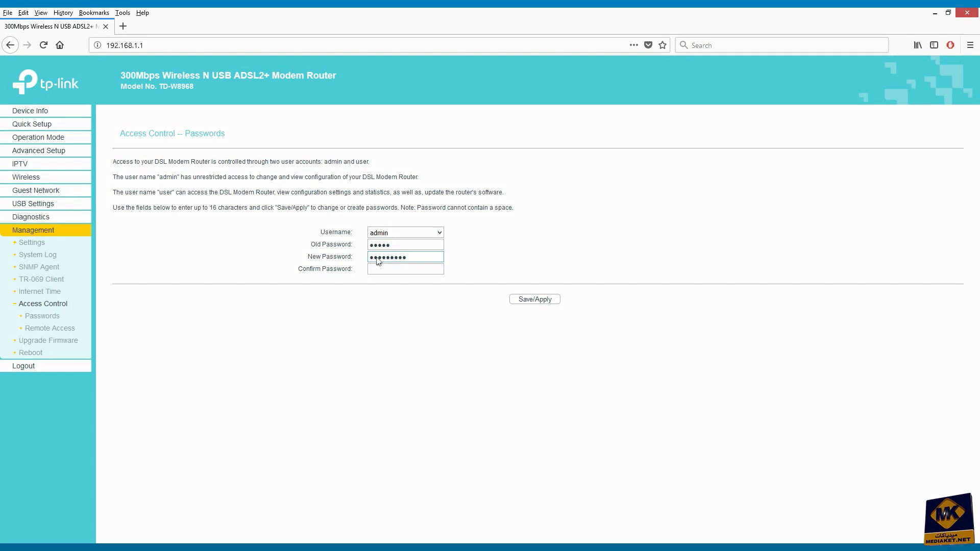
type("12")
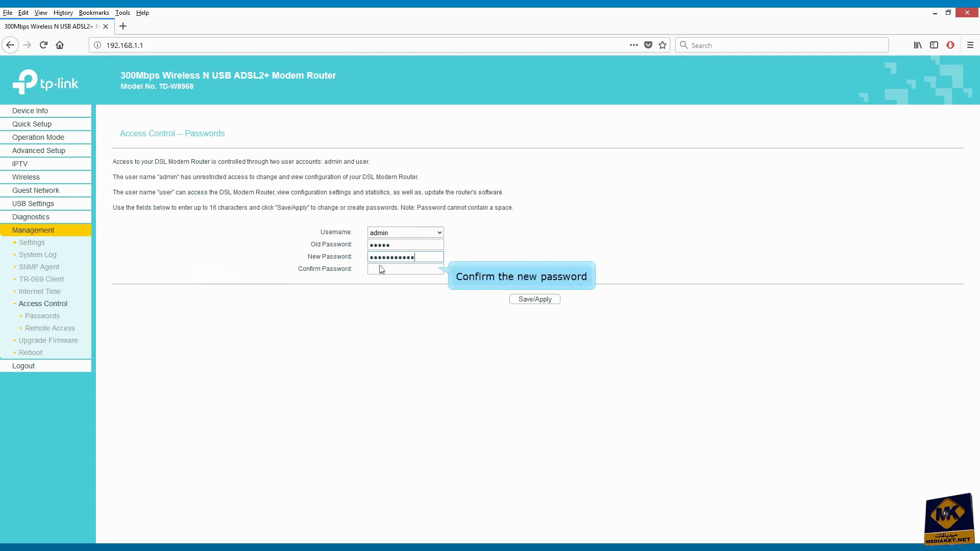
left_click(400, 270)
type("123456789")
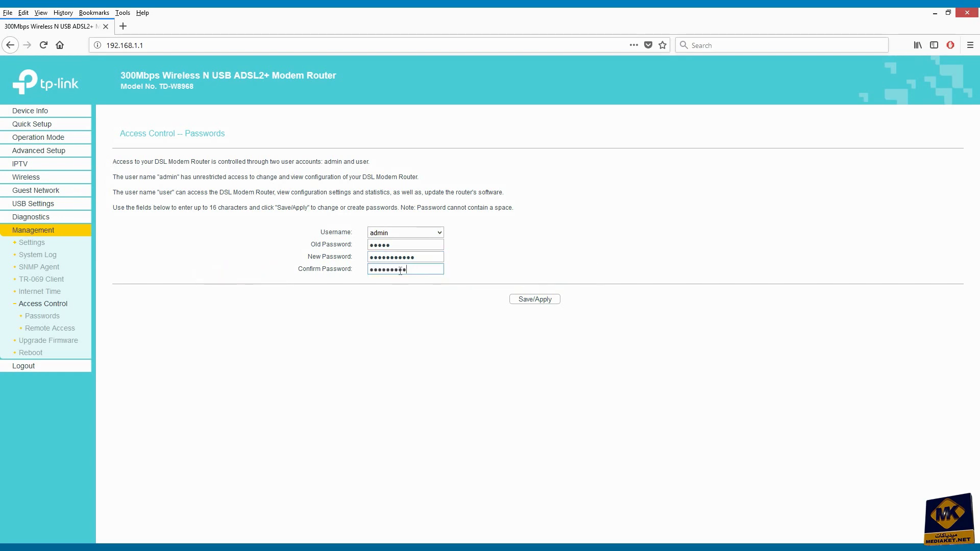
type("012")
left_click(541, 304)
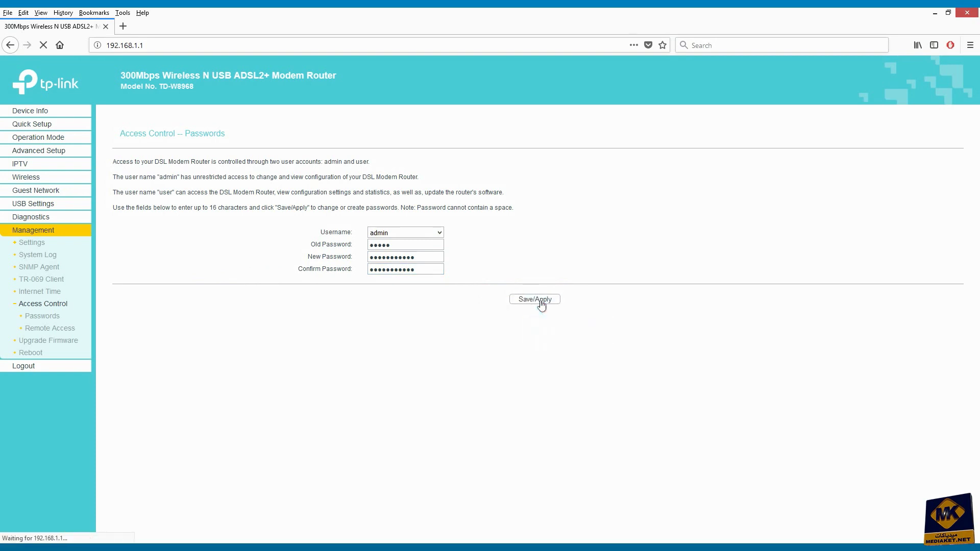
Log in with the admin username and the new password, then log out.
type("admin")
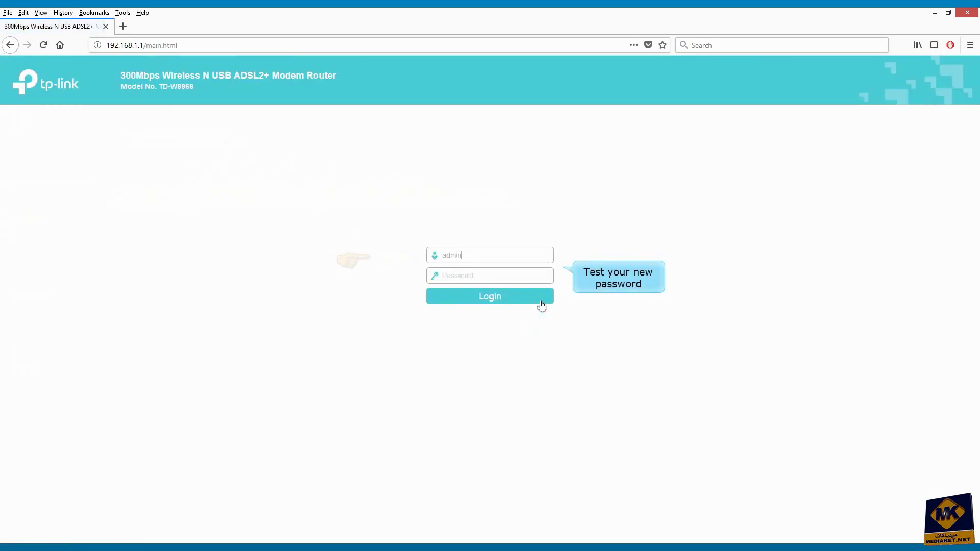
key("Tab")
type("123456789012")
left_click(489, 299)
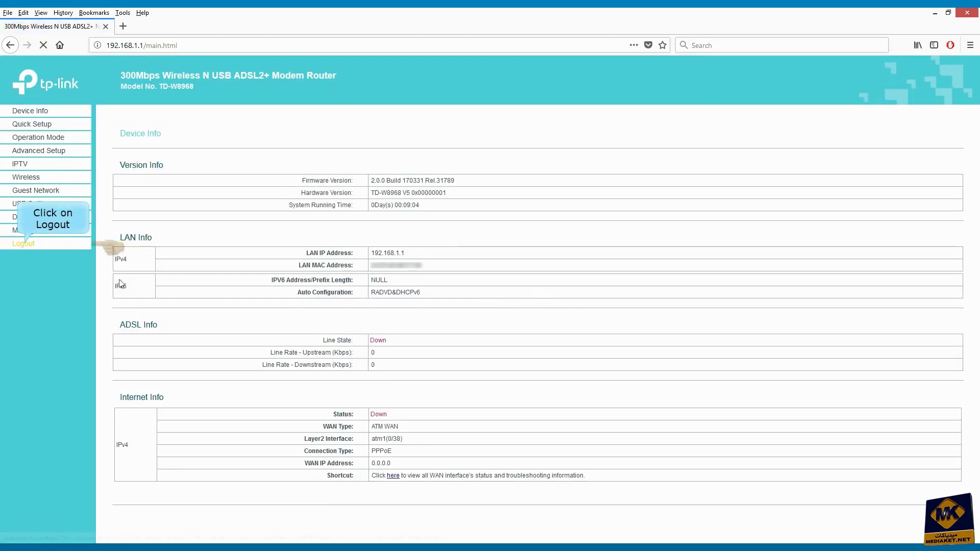
left_click(28, 247)
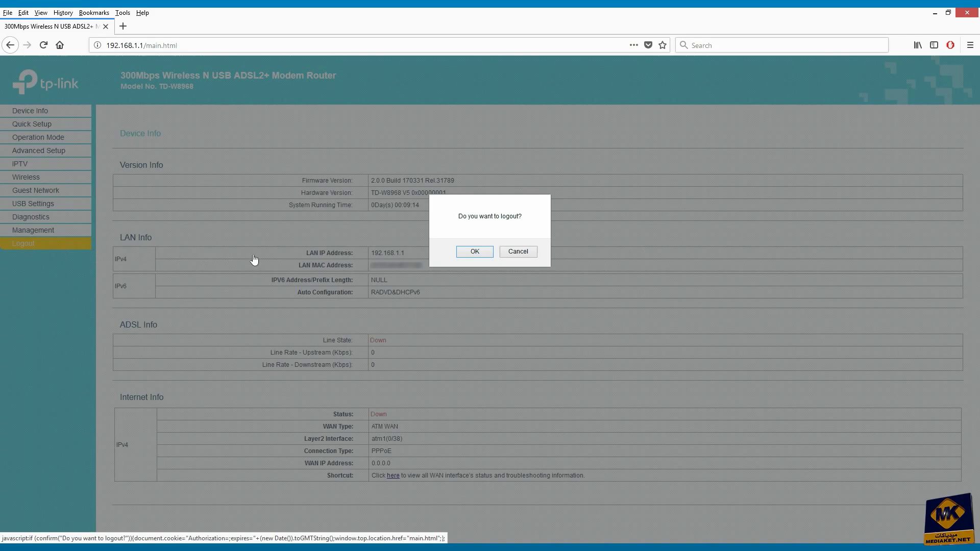